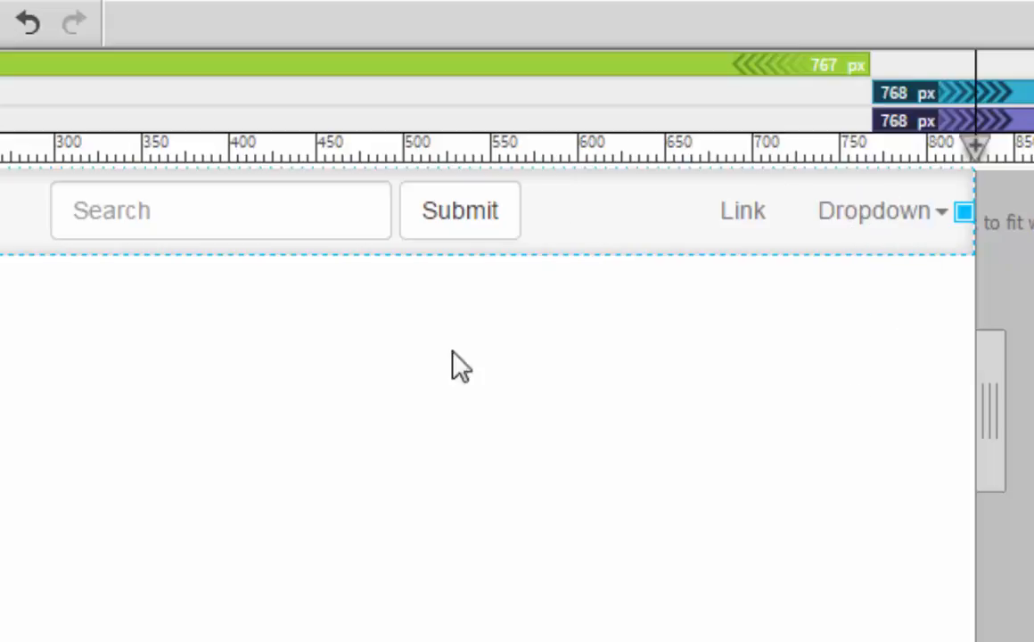
Step: Preview the Dropdown menu at the navbar's right end and examine the nav element's structure in the DOM tree
left_click(889, 225)
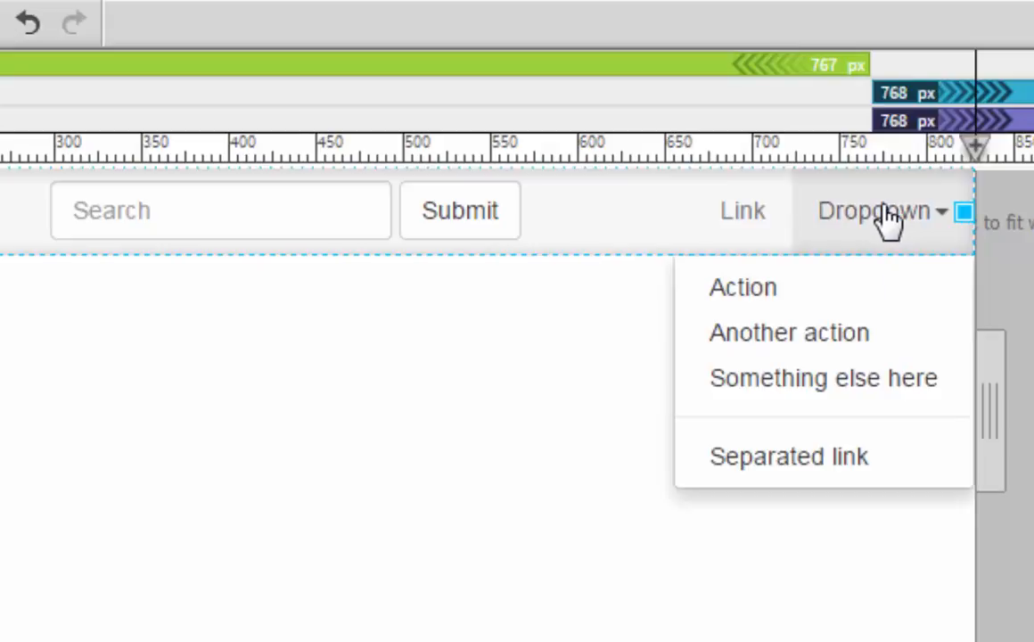
left_click(888, 223)
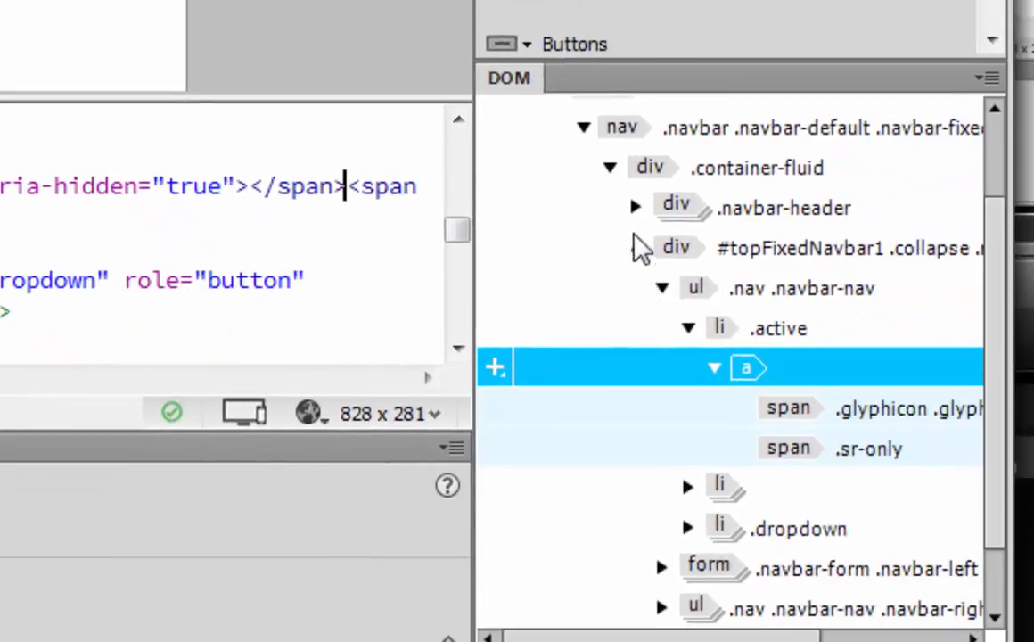
left_click(741, 323)
left_click(584, 238)
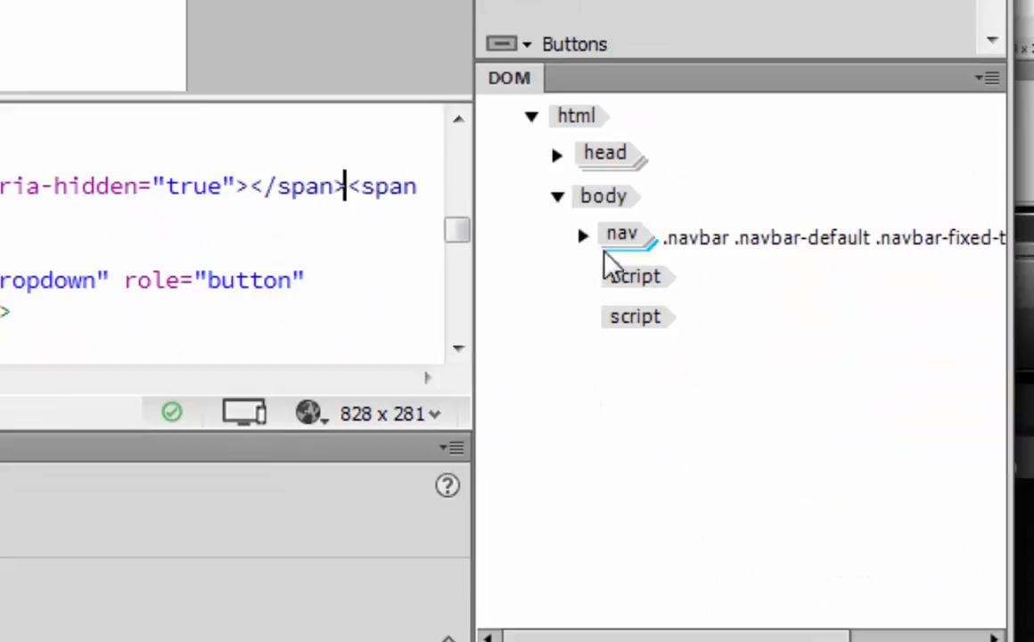
left_click(599, 243)
left_click(584, 237)
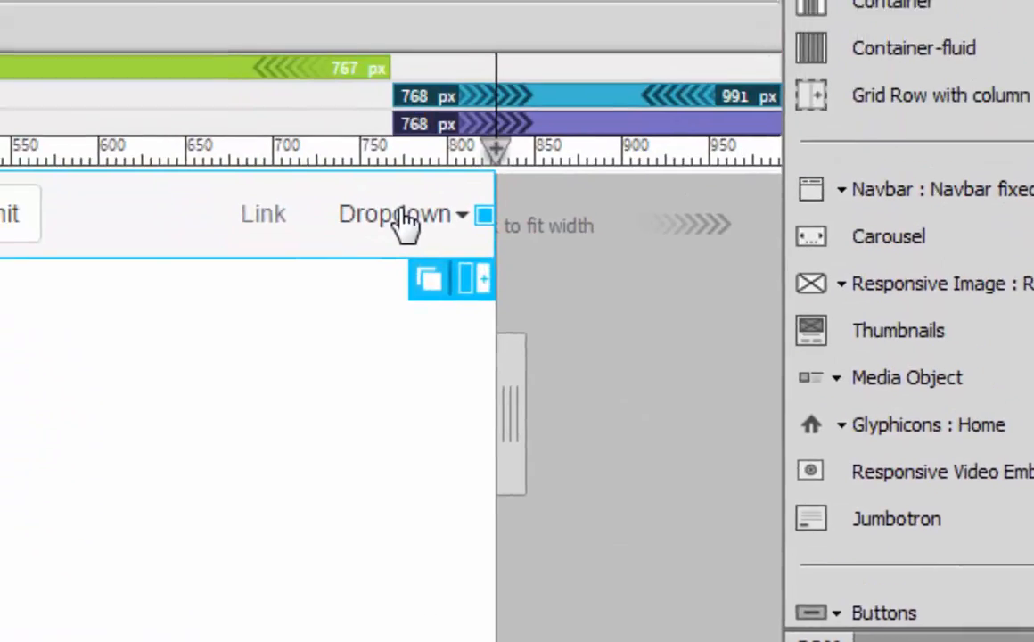
Step: Delete the .dropdown list item from the navbar's .navbar-right list and save all files
left_click(405, 222)
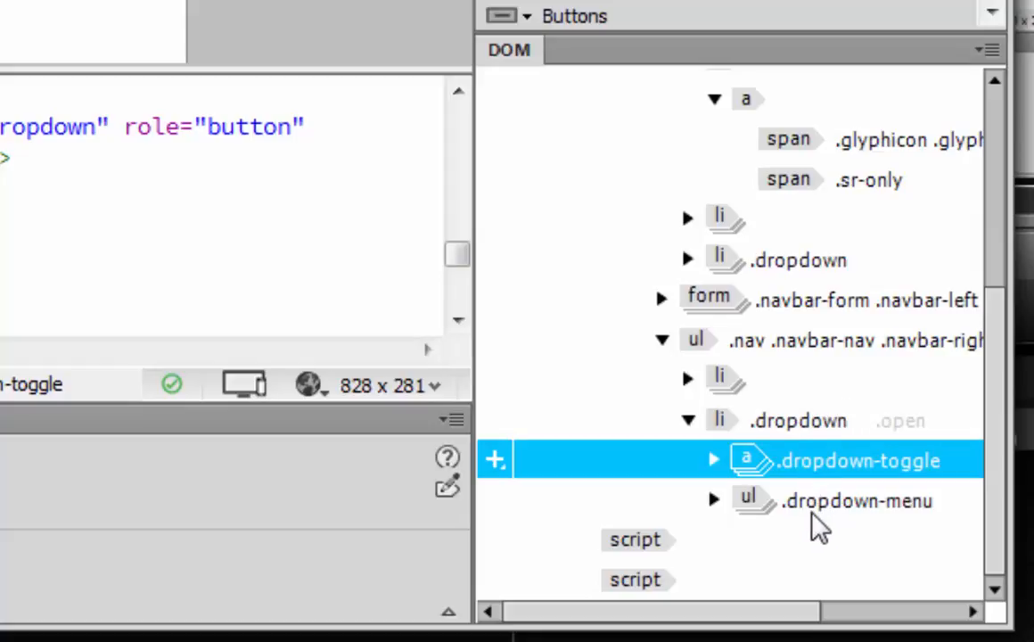
left_click(728, 382)
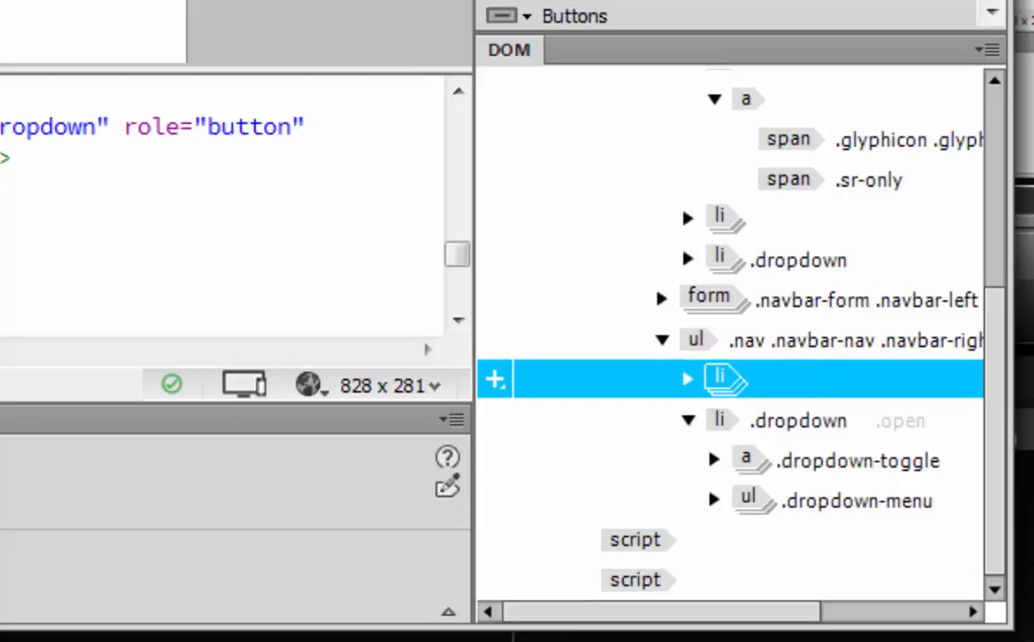
left_click(758, 460)
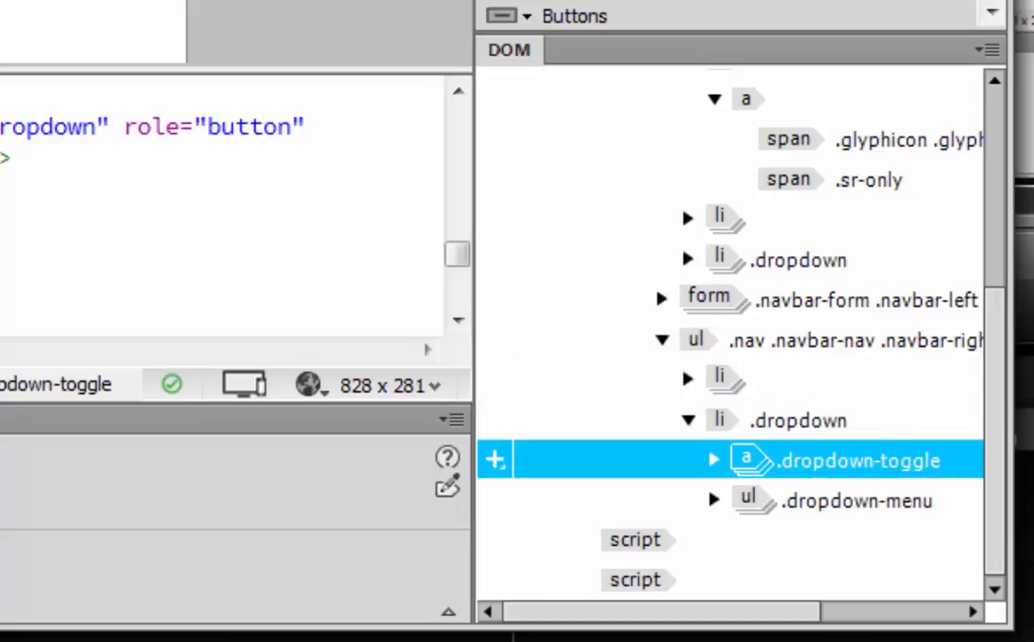
left_click(721, 420)
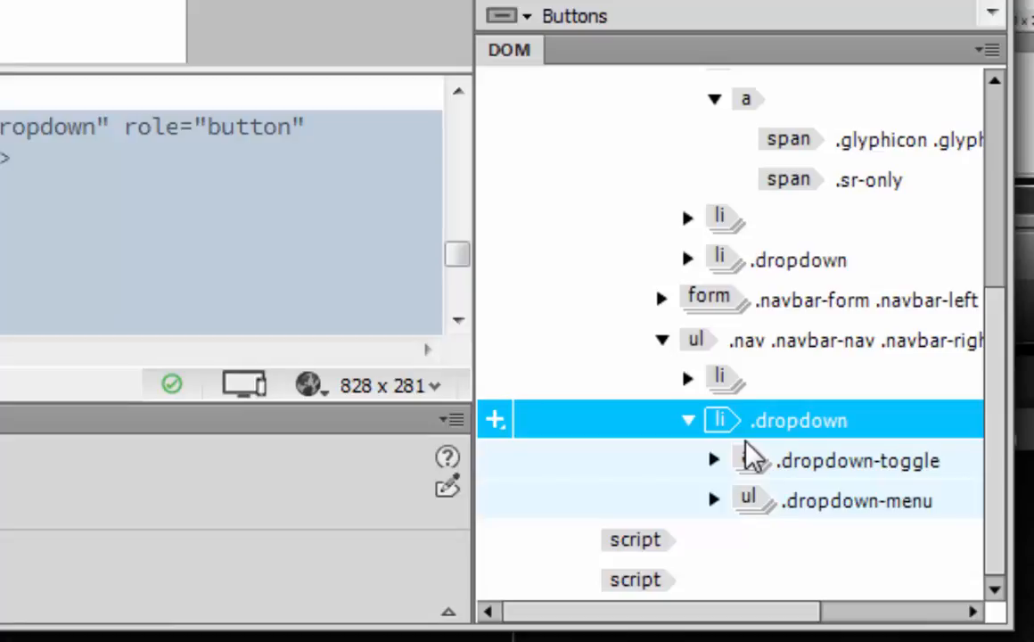
key("Delete")
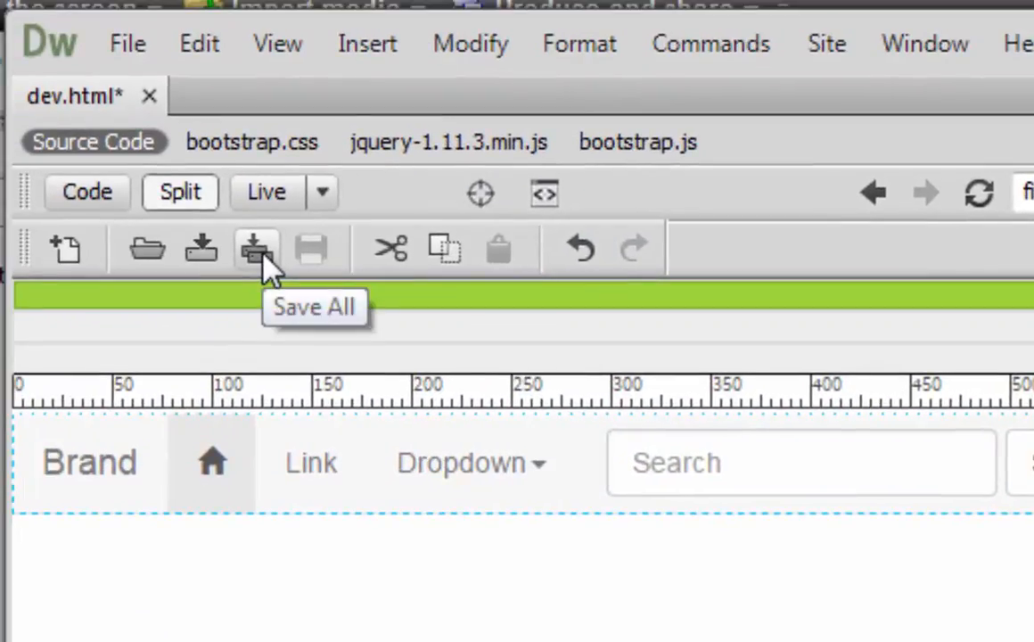
left_click(264, 256)
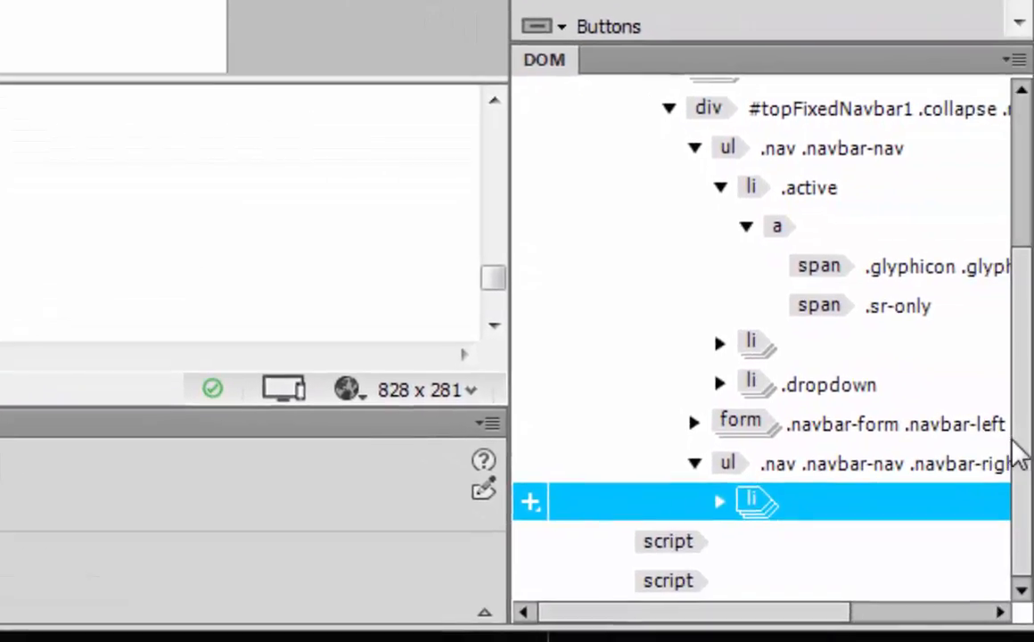
Step: Collapse the nav element in the DOM tree, show the page in Live view only, and select the whole nav
scroll(684, 310, "up", 3)
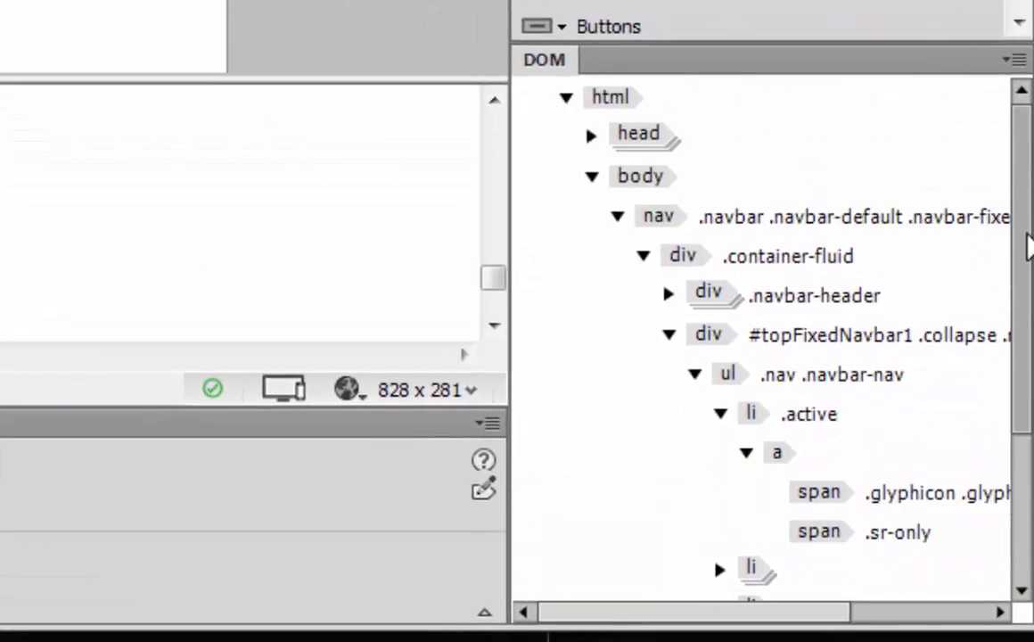
left_click(617, 216)
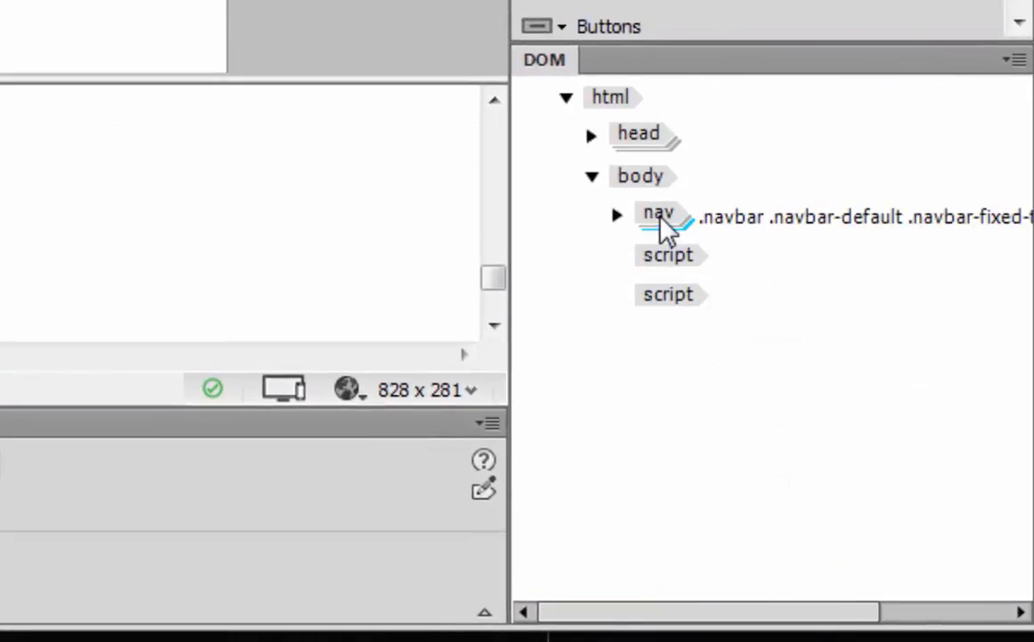
left_click(662, 223)
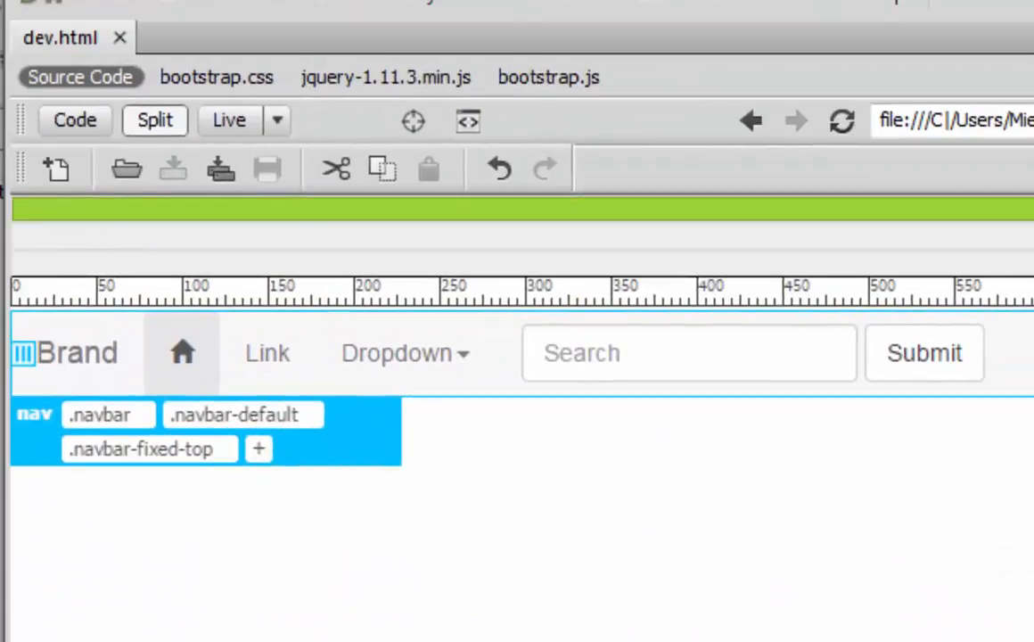
left_click(236, 125)
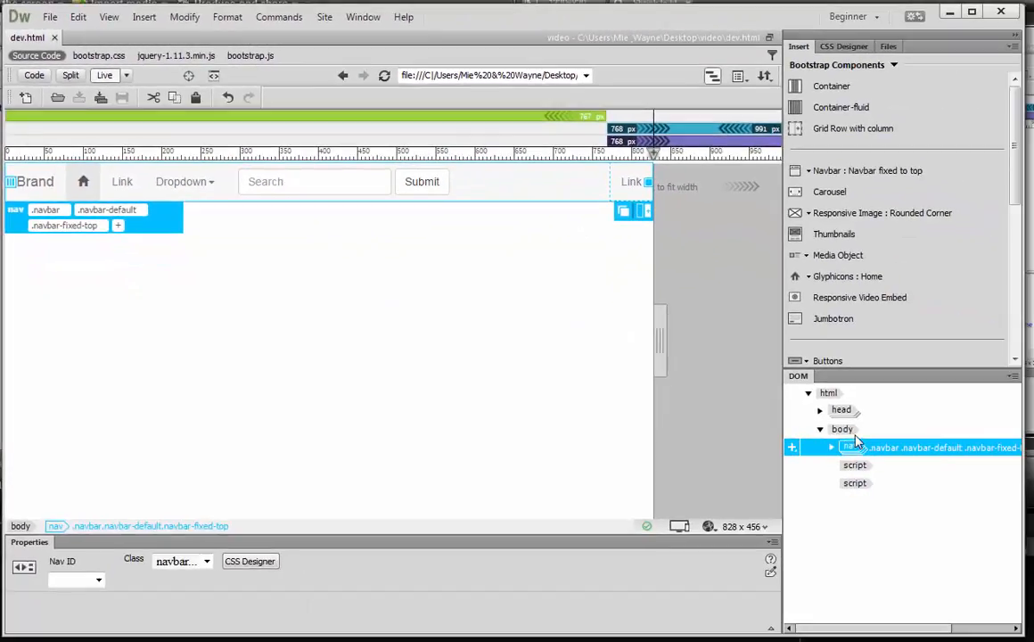
left_click(849, 449)
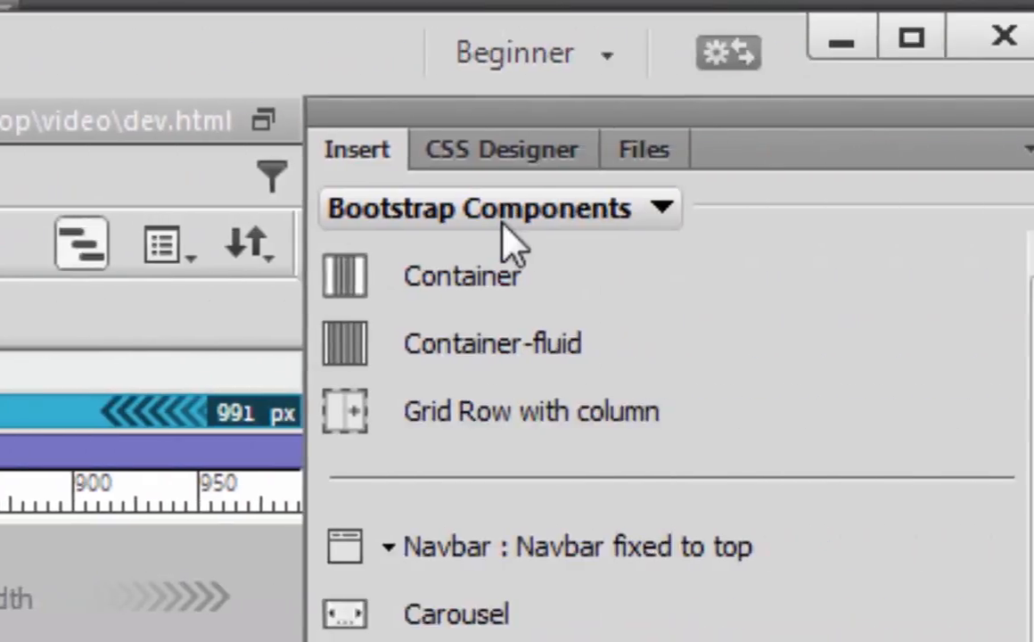
Step: Look through the insertable elements in the HTML category and return to Bootstrap Components
left_click(352, 215)
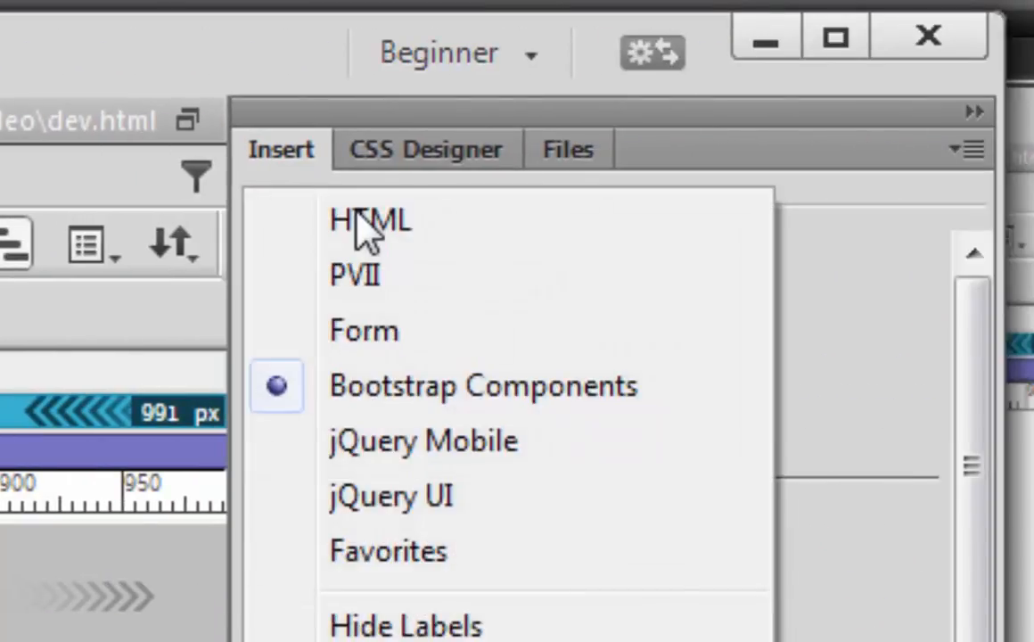
left_click(369, 223)
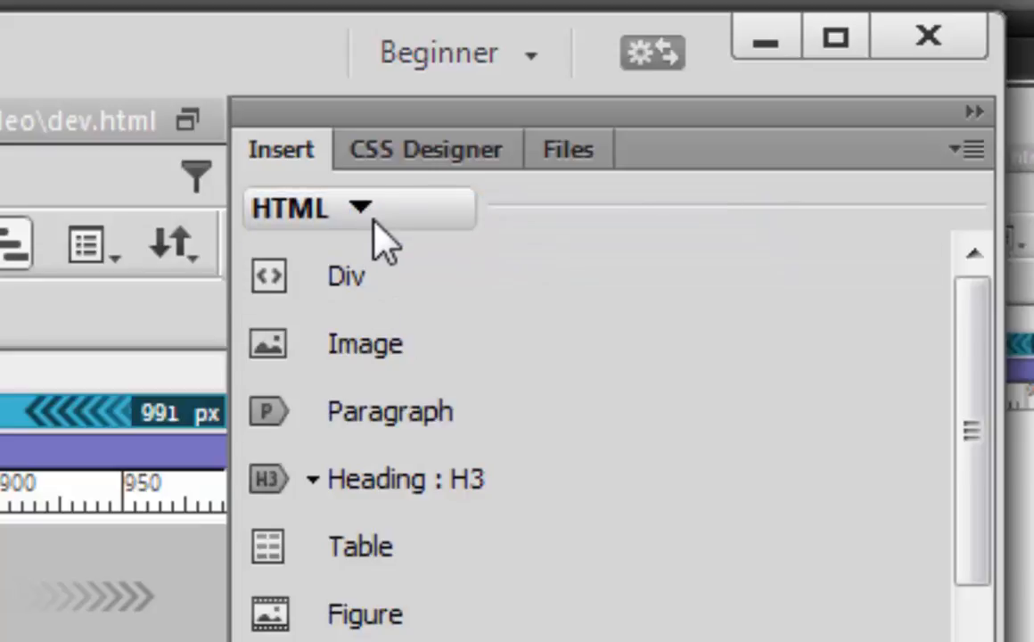
left_click(369, 223)
left_click(369, 224)
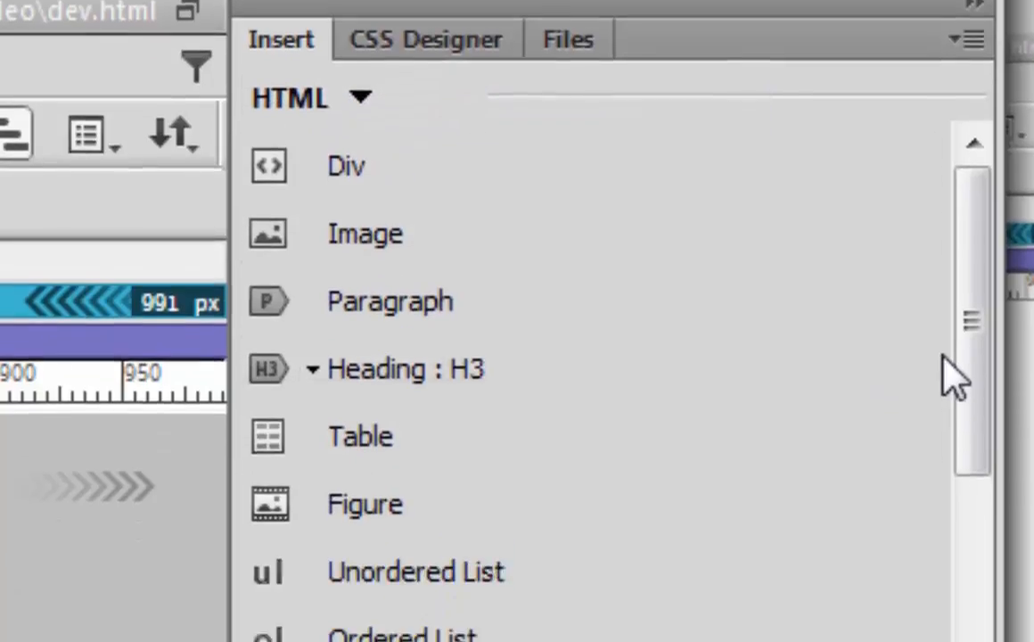
scroll(972, 112, "down", 5)
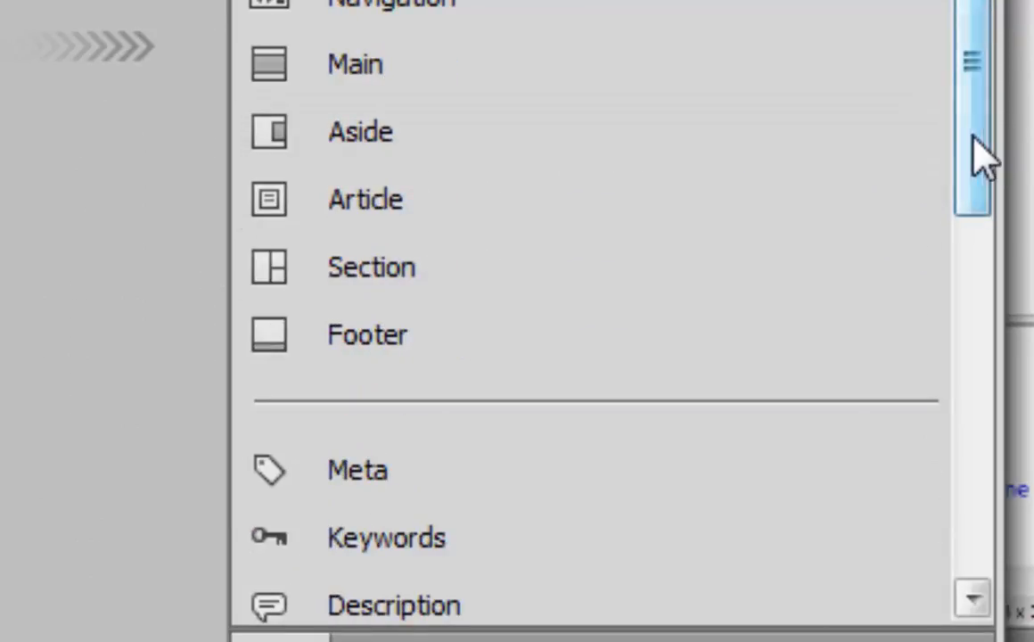
left_click_drag(972, 133, 949, 50)
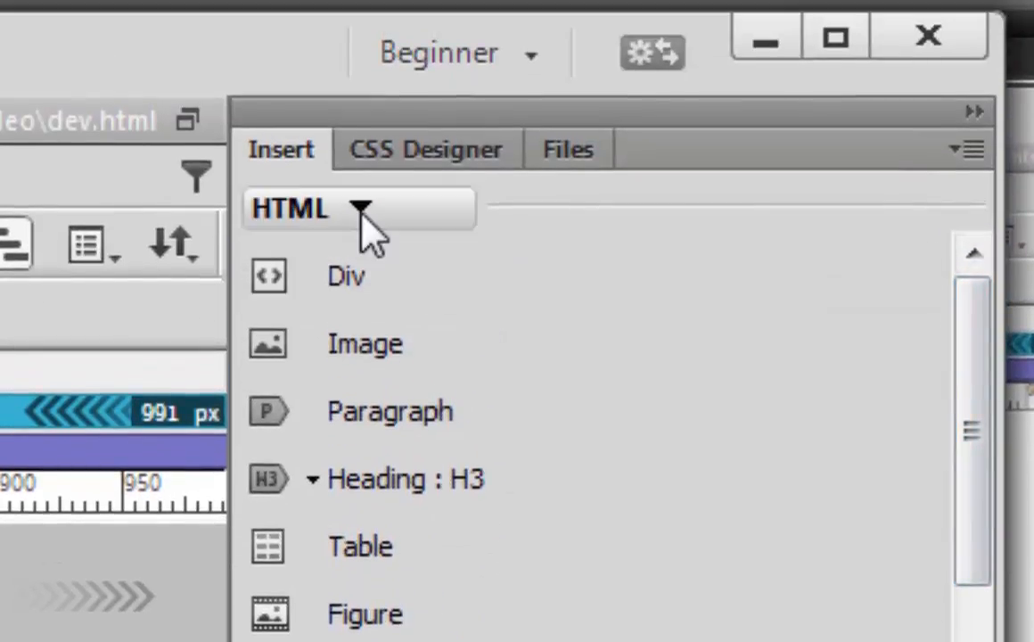
left_click(361, 212)
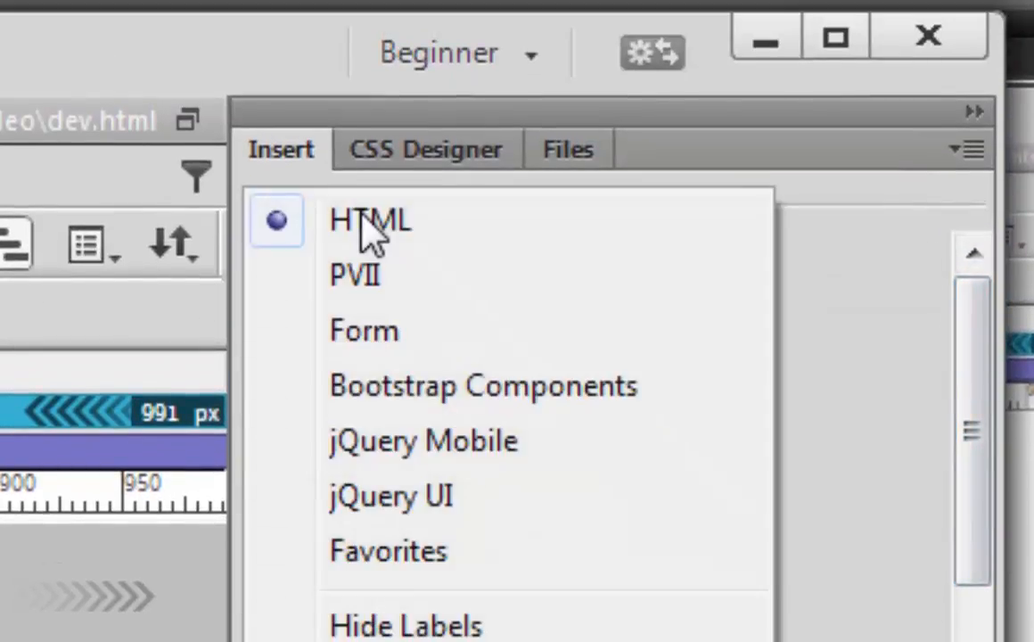
left_click(383, 397)
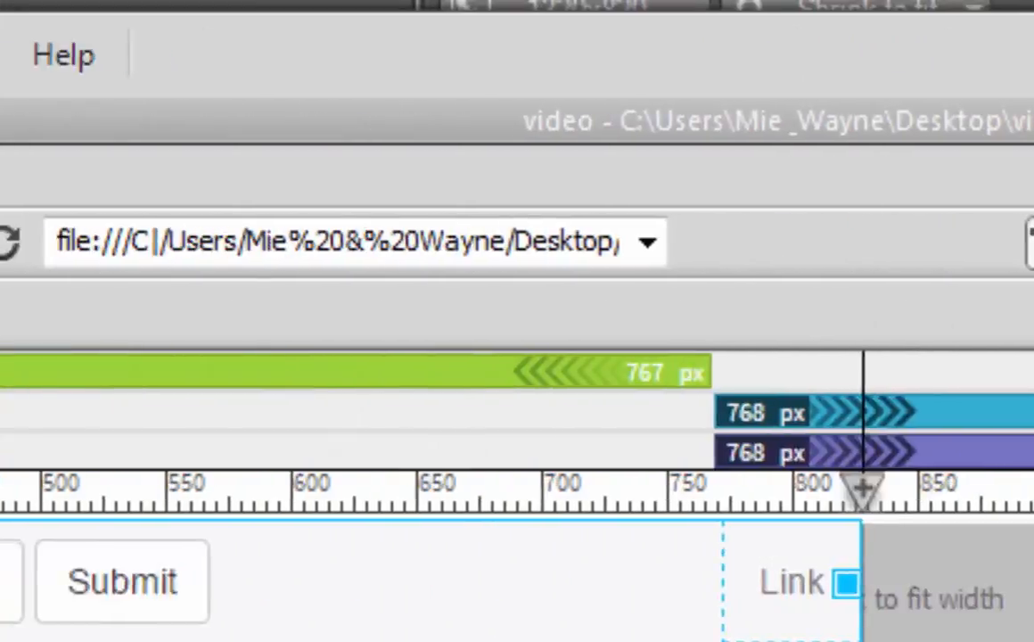
Step: Insert a Section element after the nav element
left_click(421, 64)
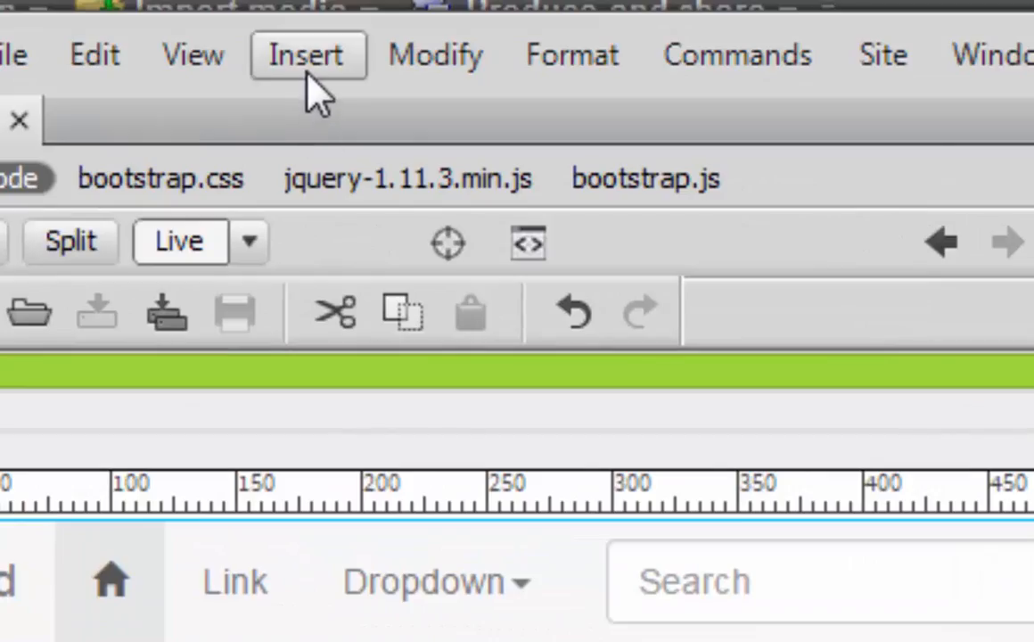
left_click(306, 56)
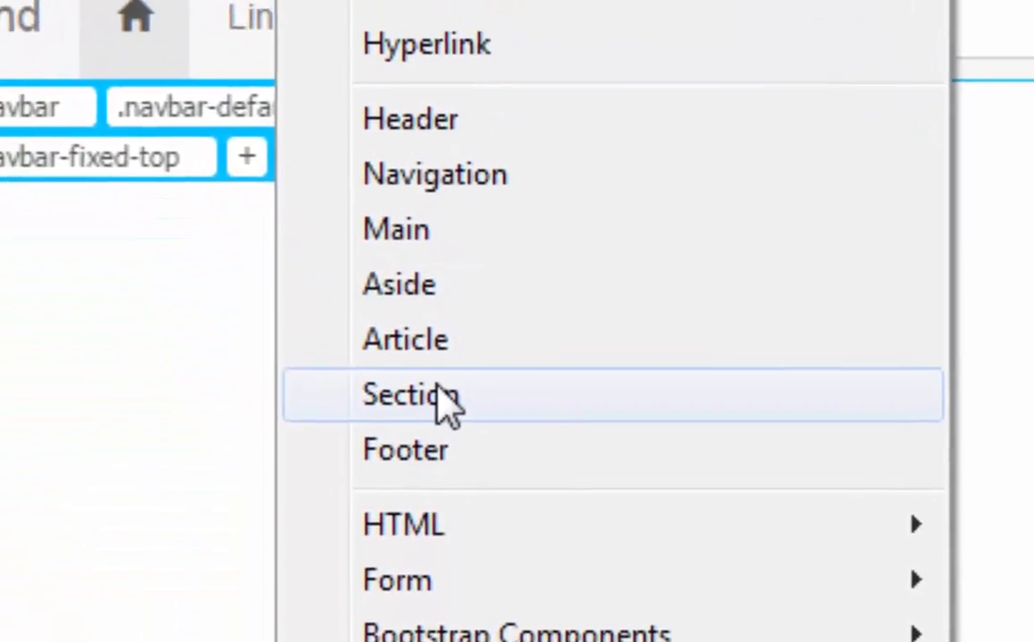
left_click(410, 361)
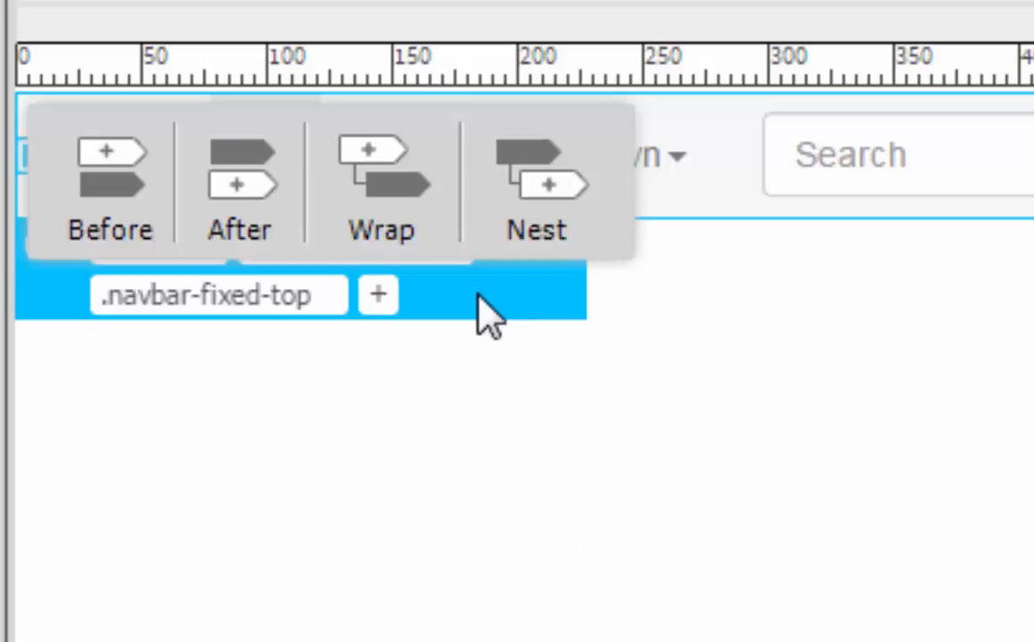
left_click(243, 188)
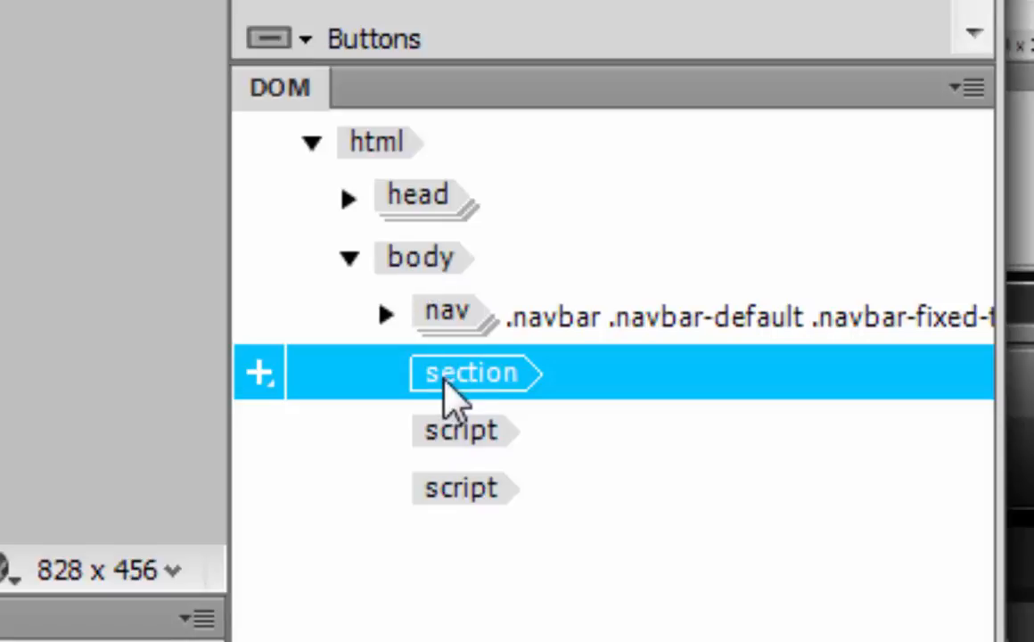
Step: Select the new section element and insert a Footer element after it
left_click(448, 317)
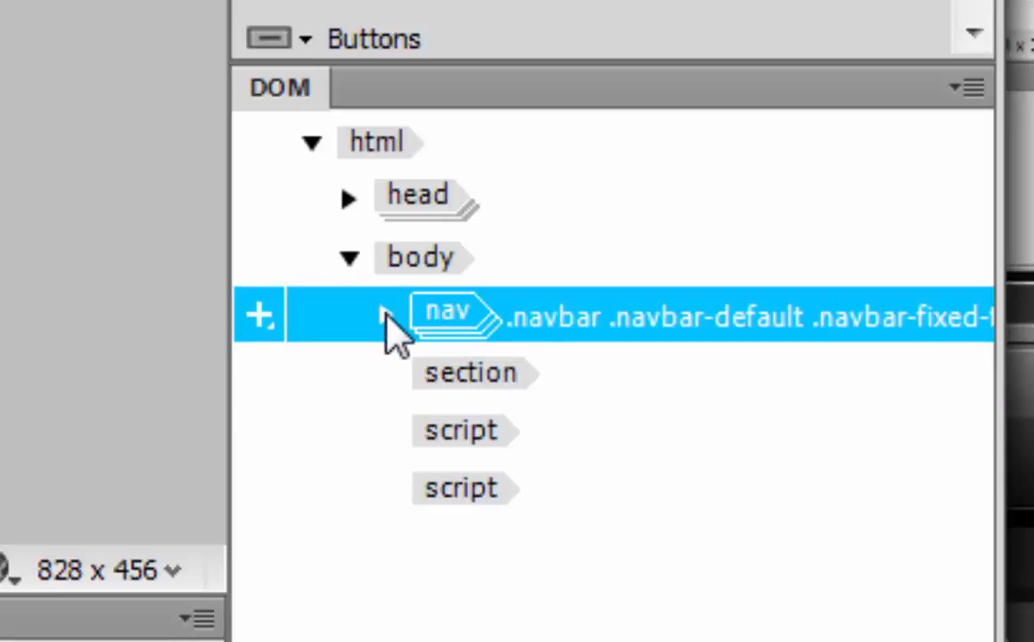
left_click(387, 314)
left_click(387, 314)
left_click(436, 370)
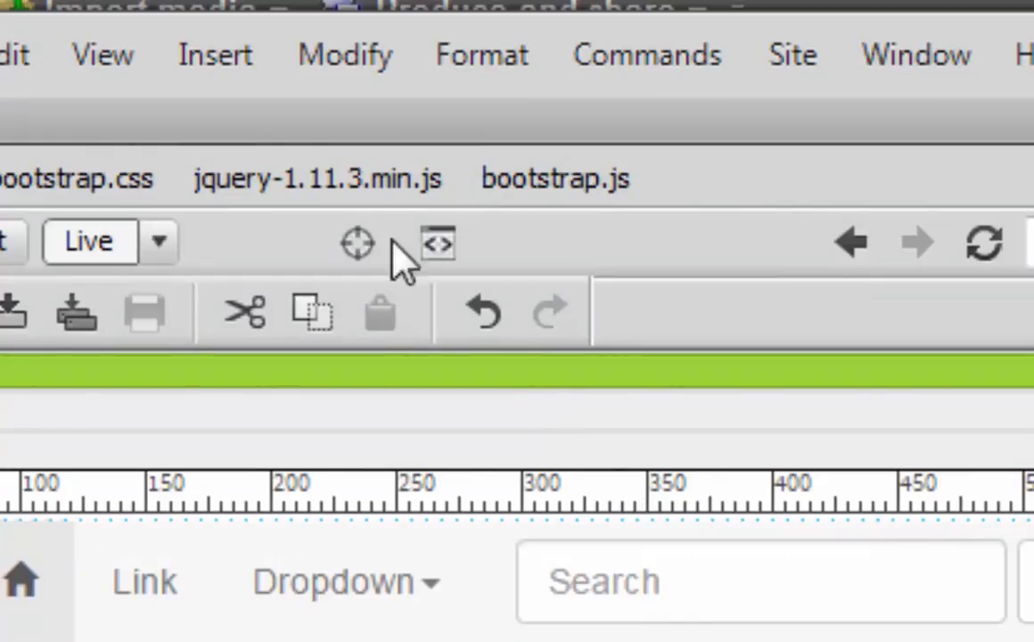
left_click(203, 62)
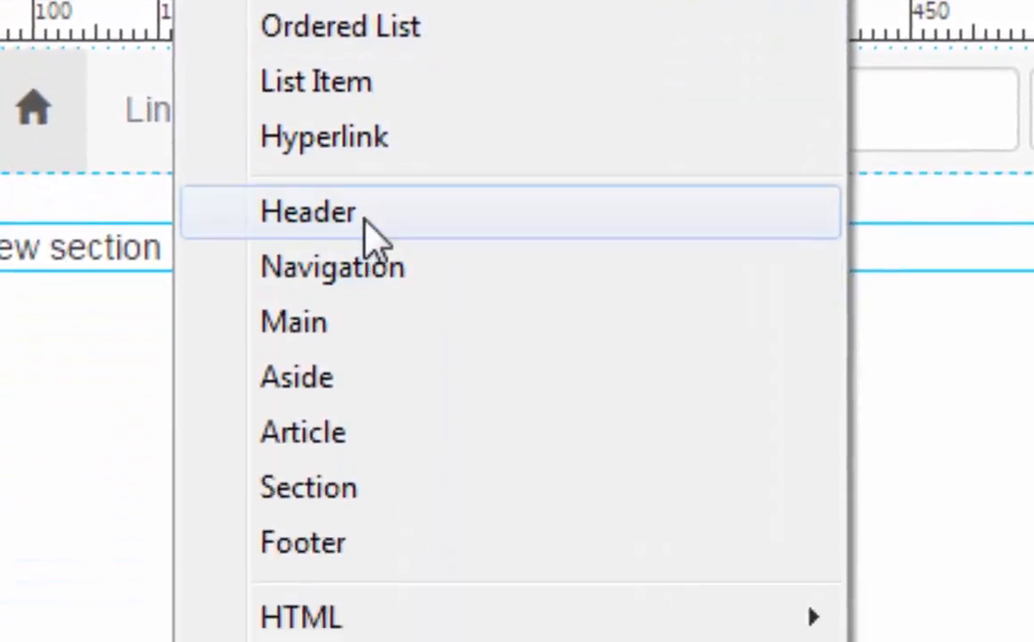
left_click(352, 641)
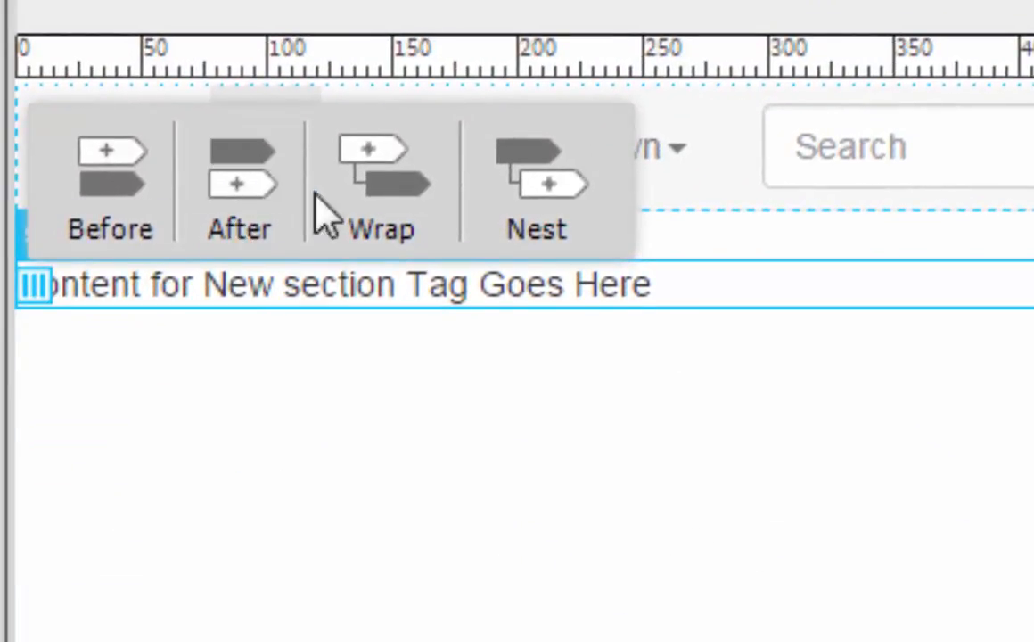
left_click(241, 189)
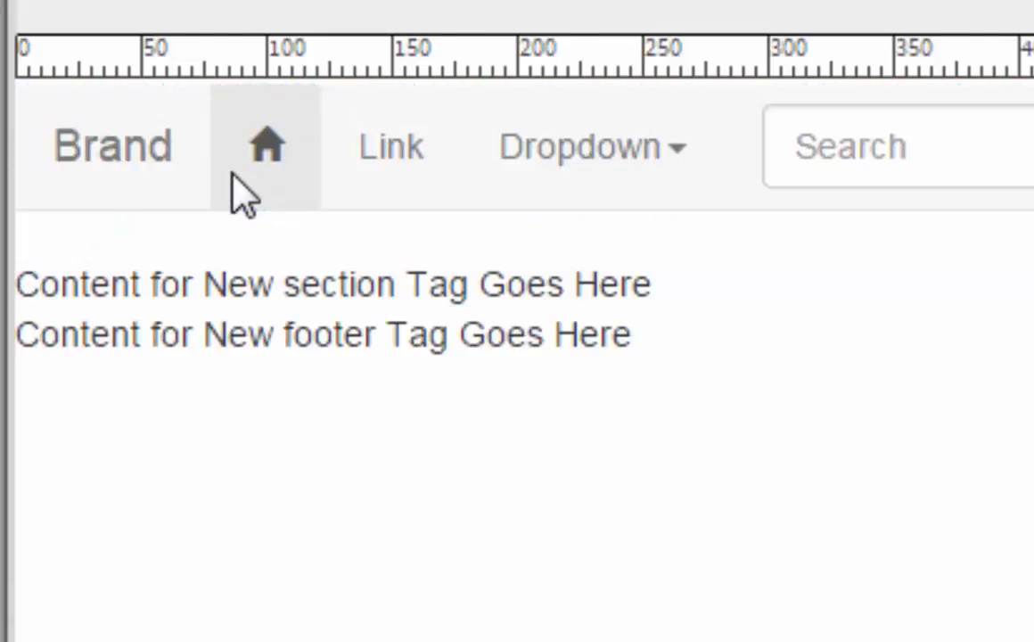